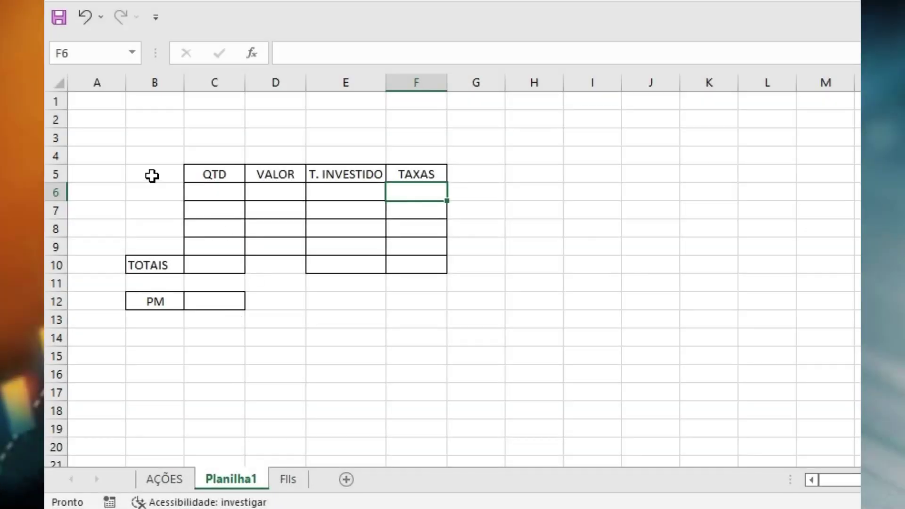
# Select the table area B5:F12, then clear the selection.
pyautogui.click(152, 175)
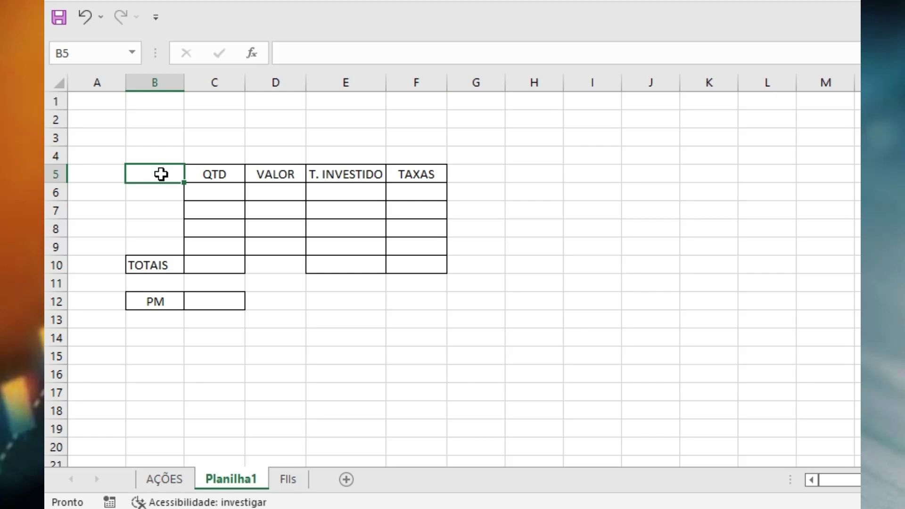
pyautogui.moveTo(161, 174); pyautogui.dragTo(430, 300)
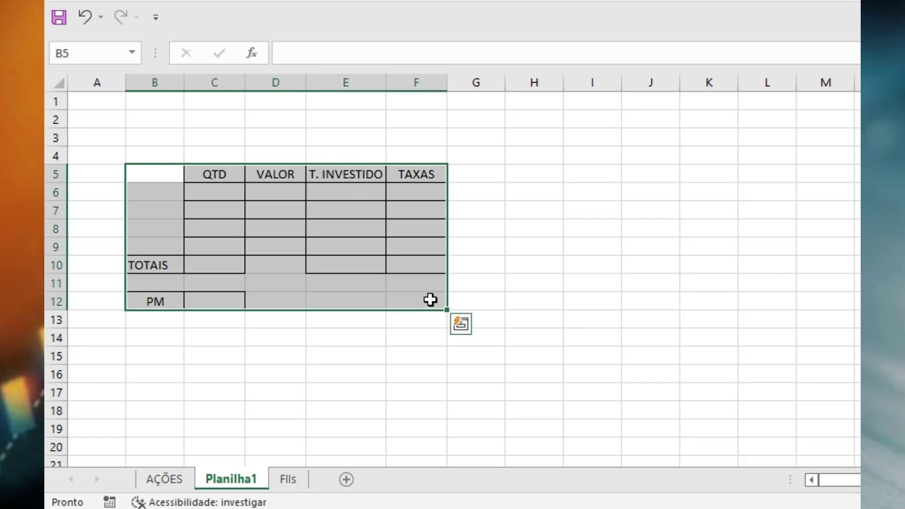
pyautogui.click(369, 320)
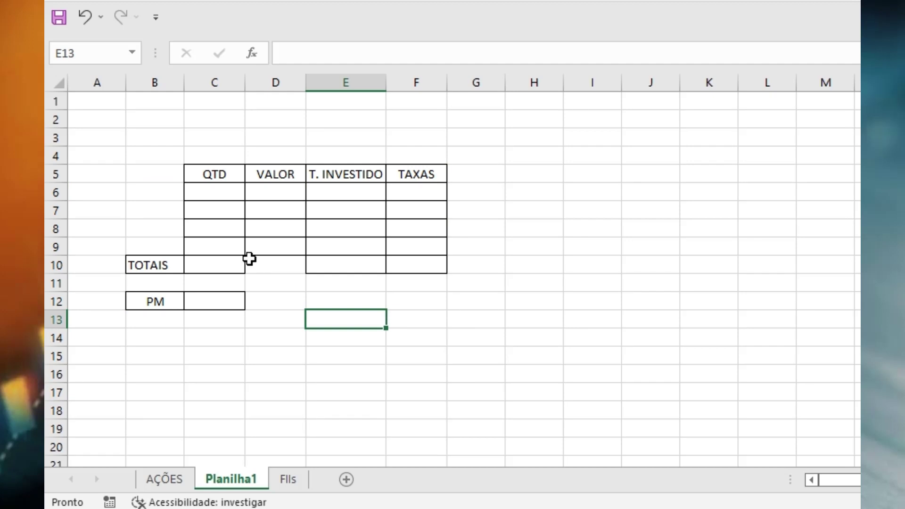
# Enter quantity 100 in C6 and price 15 in D6.
pyautogui.click(212, 194)
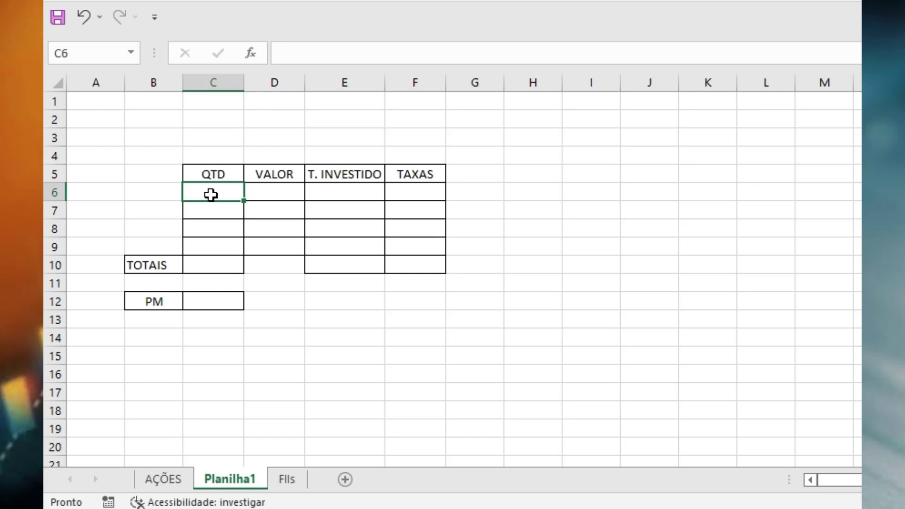
pyautogui.write('100')
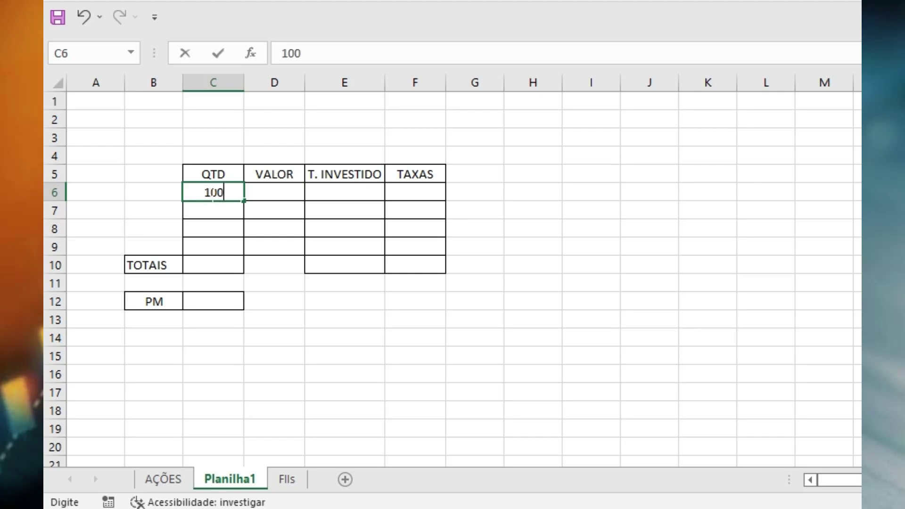
pyautogui.press('Return')
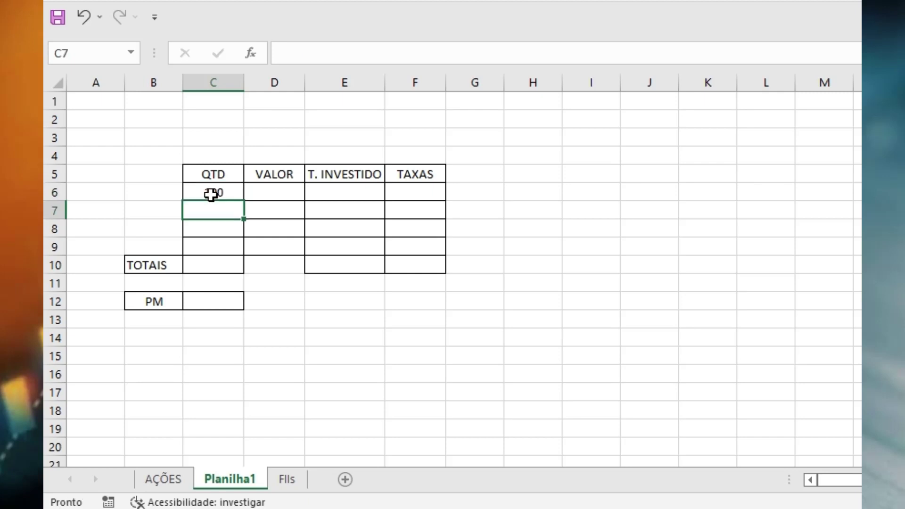
pyautogui.click(278, 190)
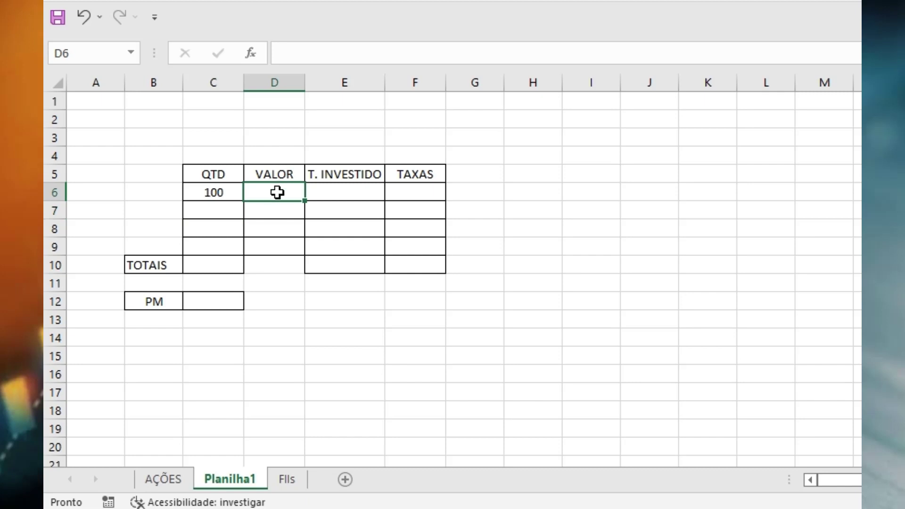
pyautogui.write('15')
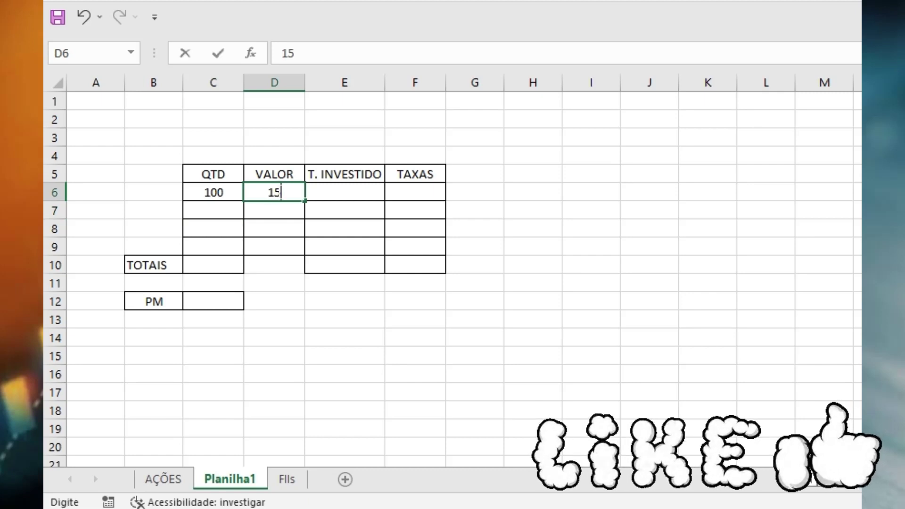
pyautogui.press('Return')
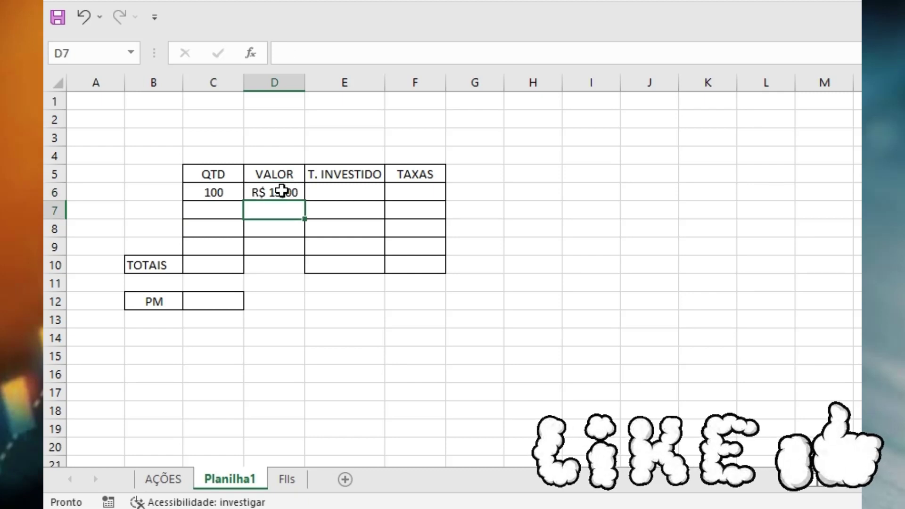
# Enter =C6*D6 in E6 so the first purchase's invested total shows R$ 1.500,00.
pyautogui.click(345, 190)
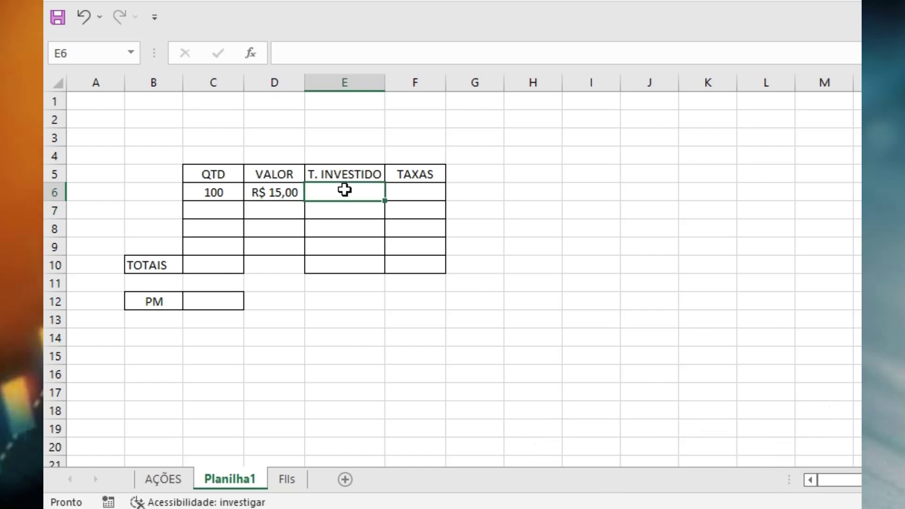
pyautogui.write('=')
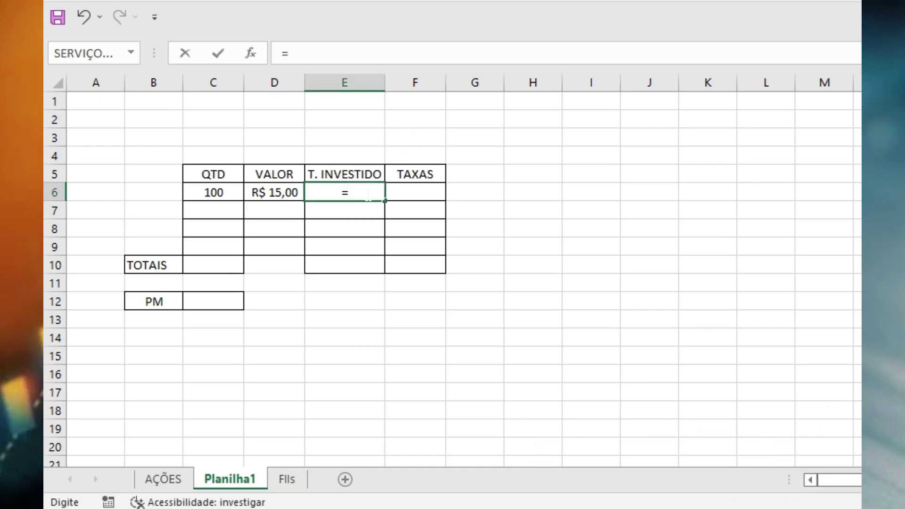
pyautogui.click(212, 188)
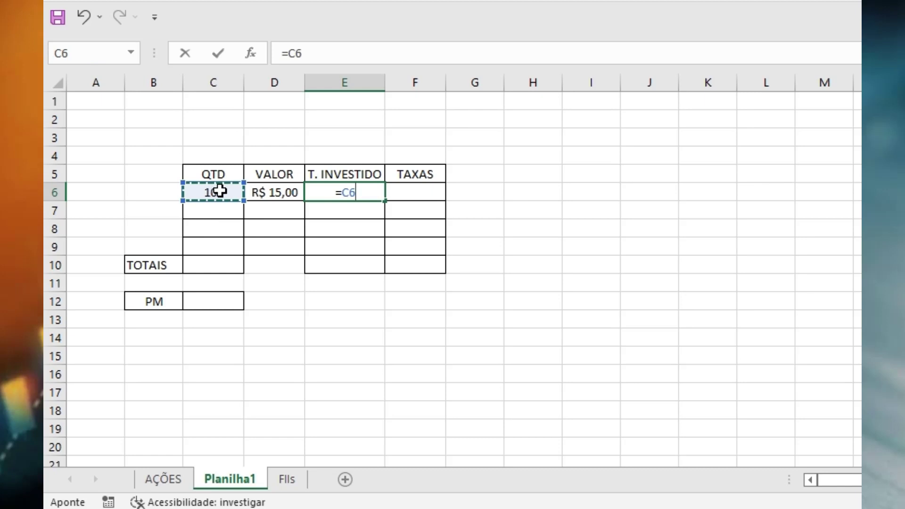
pyautogui.write('*')
pyautogui.click(274, 195)
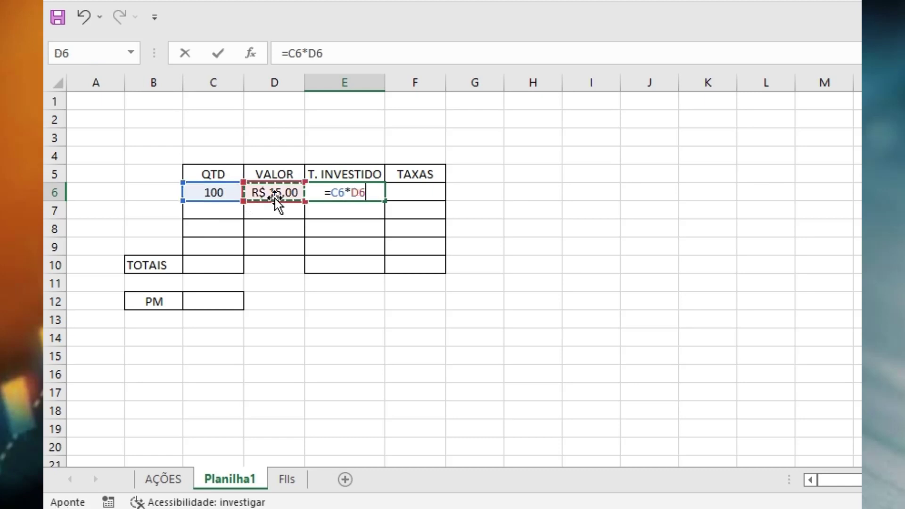
pyautogui.press('Return')
pyautogui.click(355, 194)
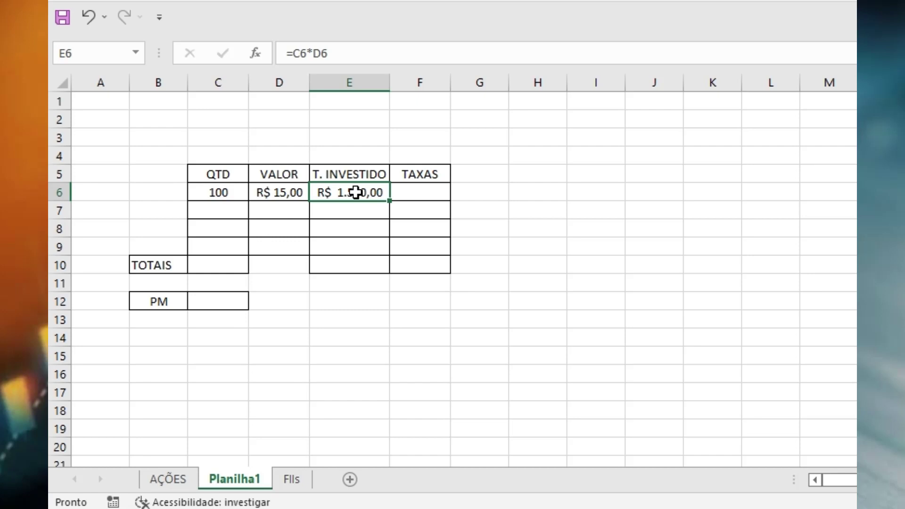
# Enter a fee of 10 in the TAXAS cell F6.
pyautogui.click(419, 197)
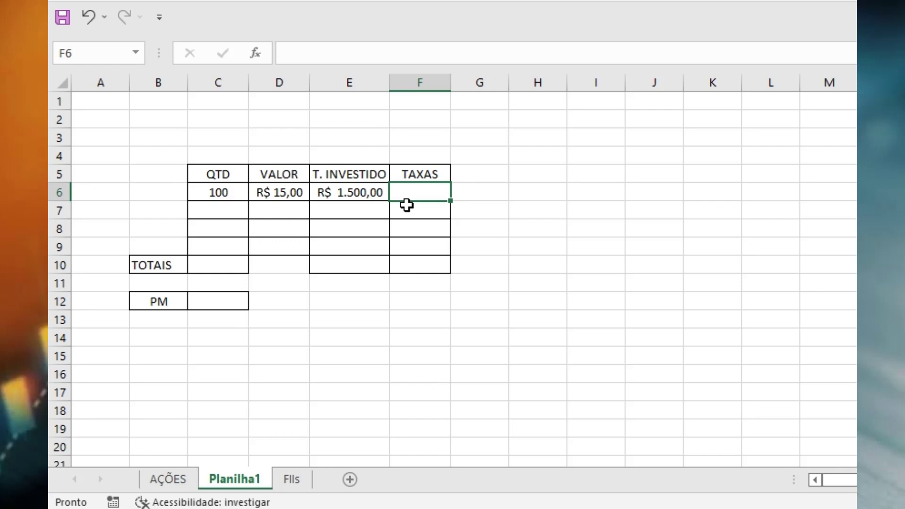
pyautogui.write('10')
pyautogui.press('Return')
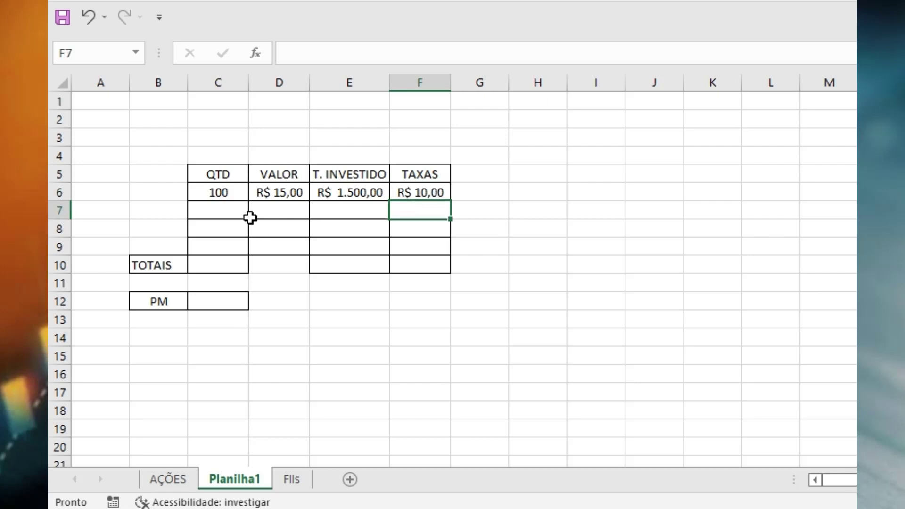
pyautogui.click(209, 206)
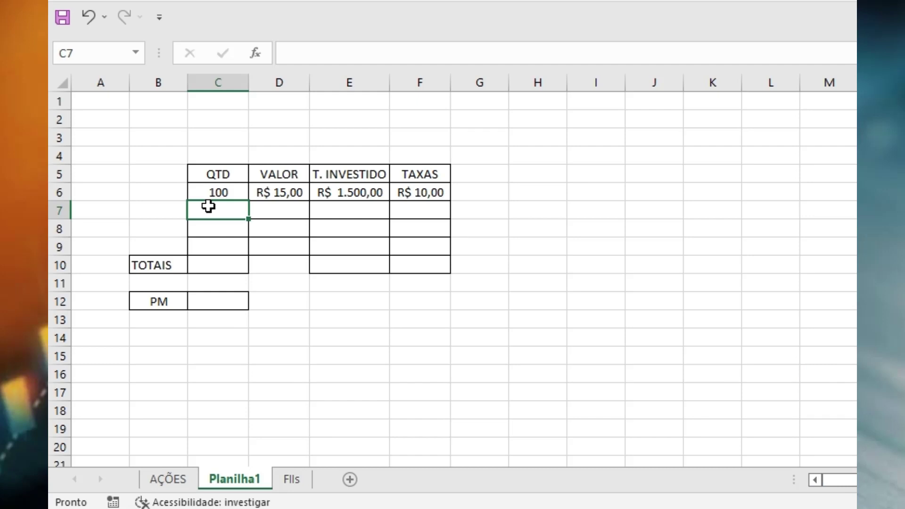
# Enter quantity 200 in C7 and price 10 in D7.
pyautogui.write('200')
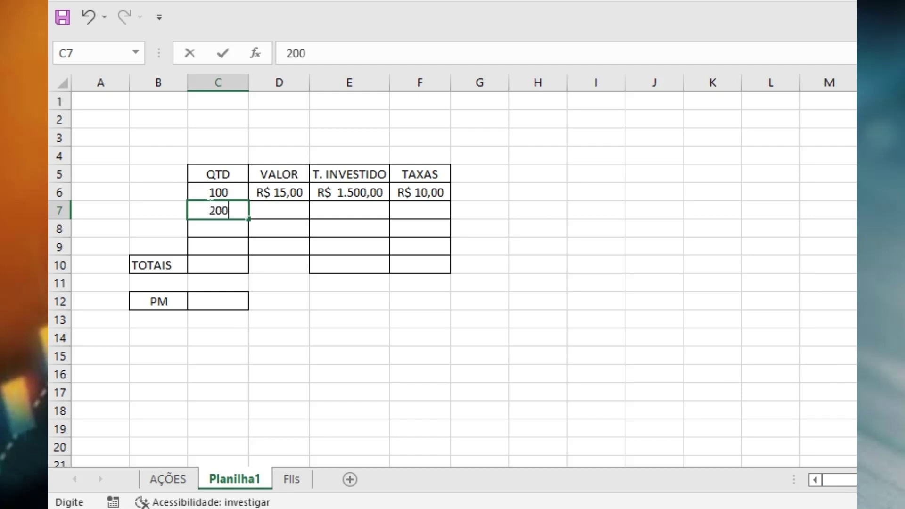
pyautogui.press('Return')
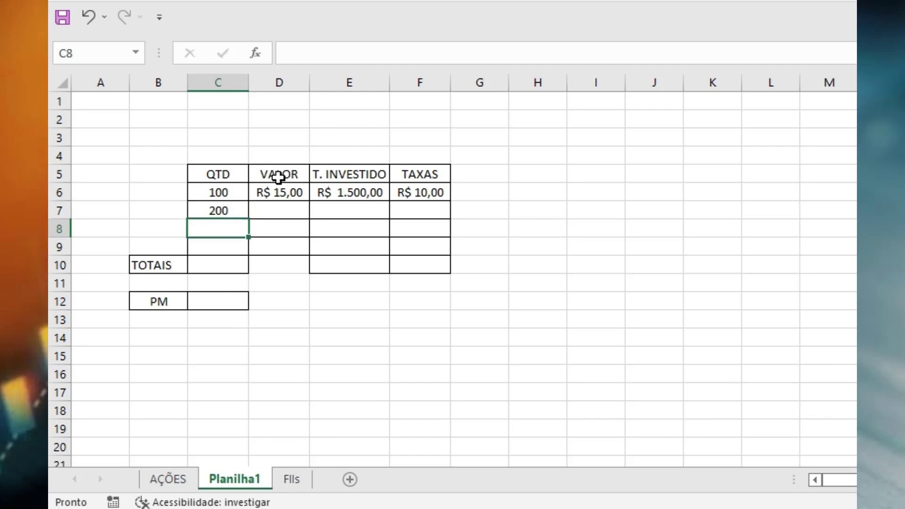
pyautogui.click(281, 207)
pyautogui.write('10')
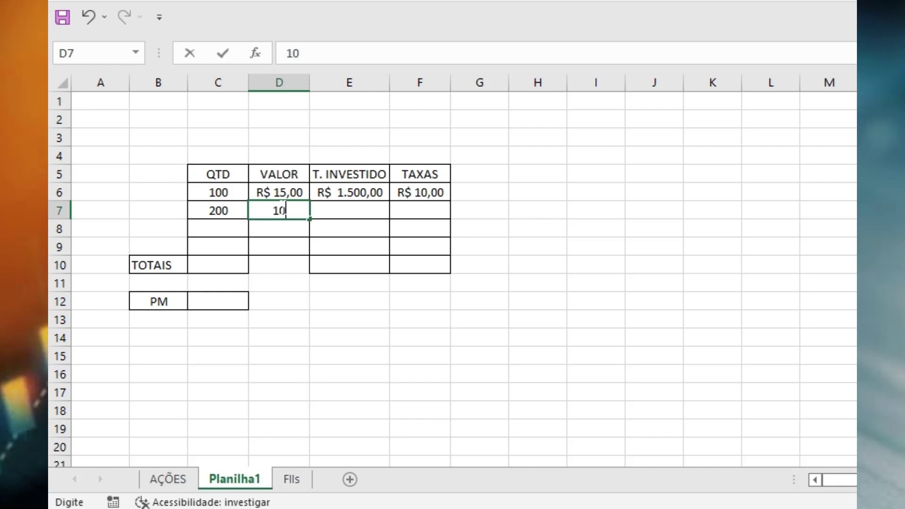
pyautogui.press('Return')
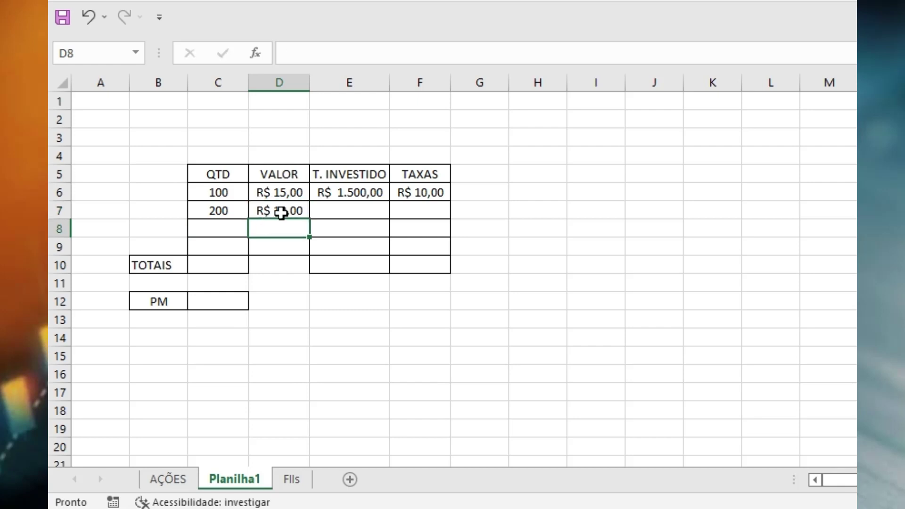
# Copy the E6 invested-total formula down to E7 and enter a fee of 10 in F7.
pyautogui.click(368, 190)
pyautogui.moveTo(391, 202); pyautogui.dragTo(390, 220)
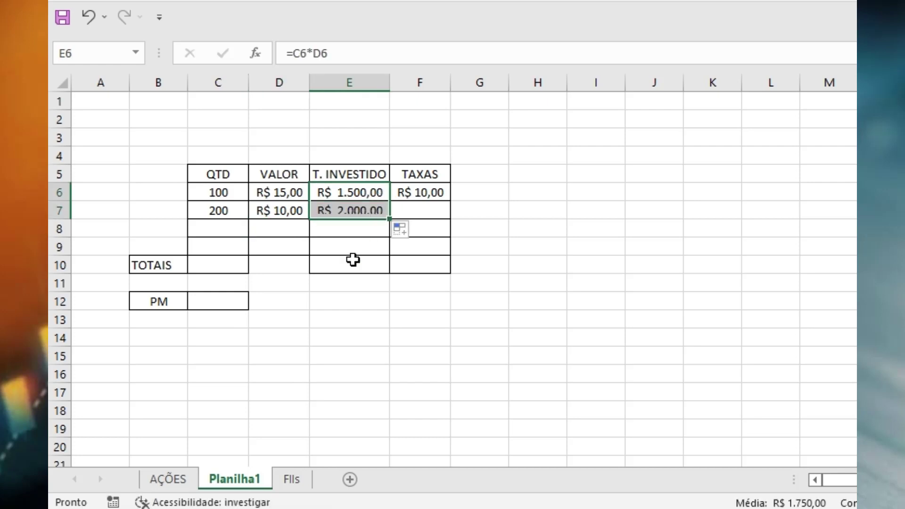
pyautogui.click(349, 210)
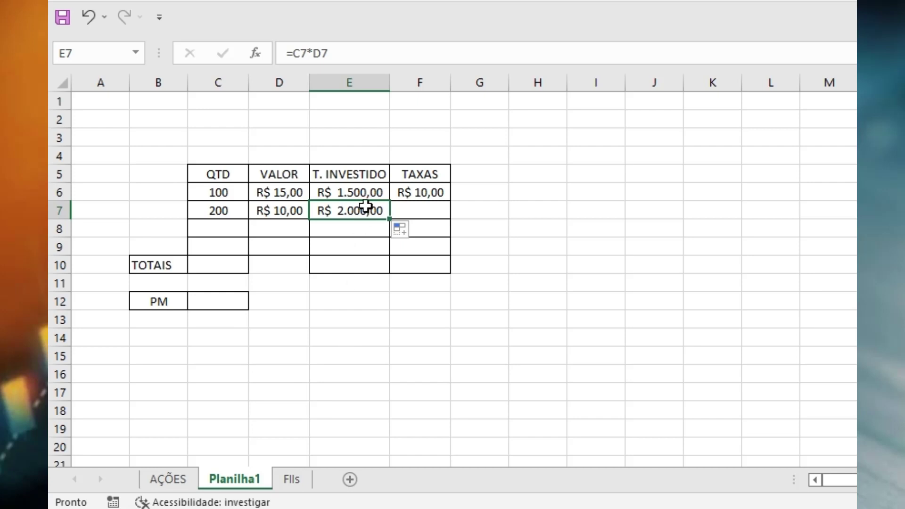
pyautogui.click(424, 211)
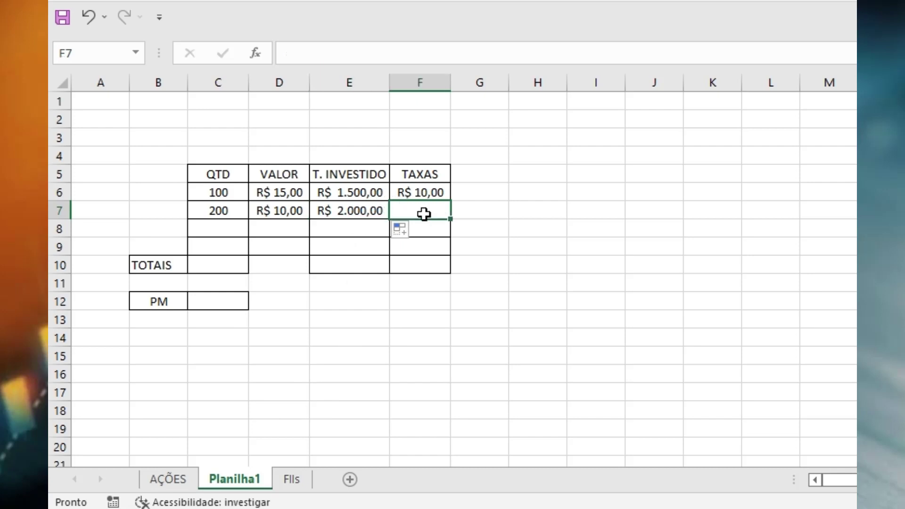
pyautogui.write('1')
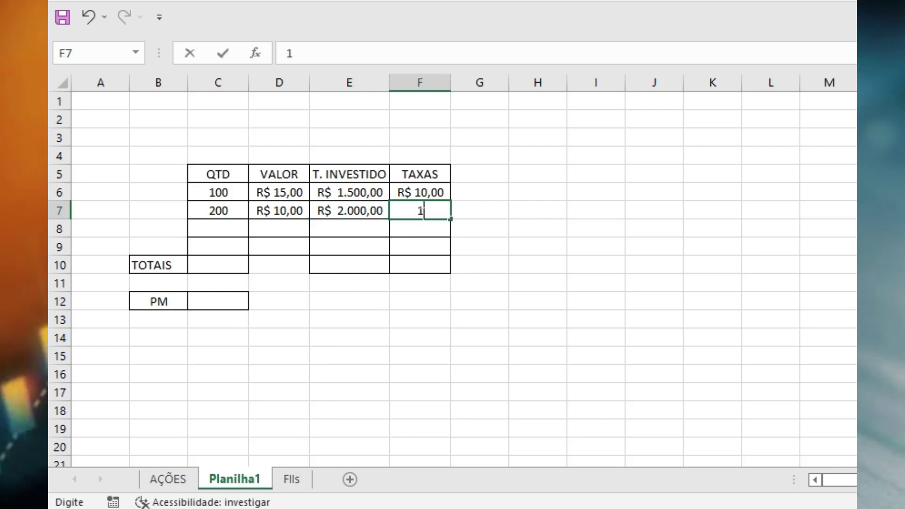
pyautogui.write('0')
pyautogui.press('Return')
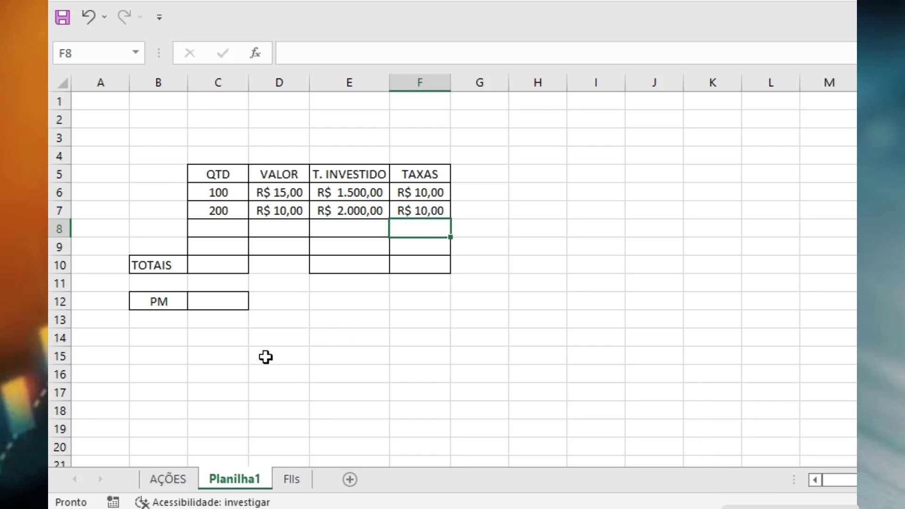
# Enter =SOMA(C6:C9) in C10 so the quantities total 300.
pyautogui.click(211, 269)
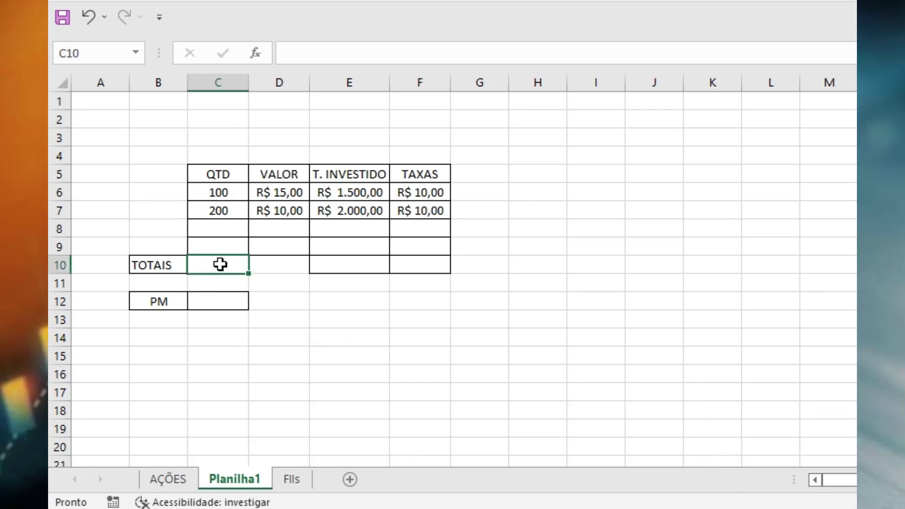
pyautogui.write('=soma')
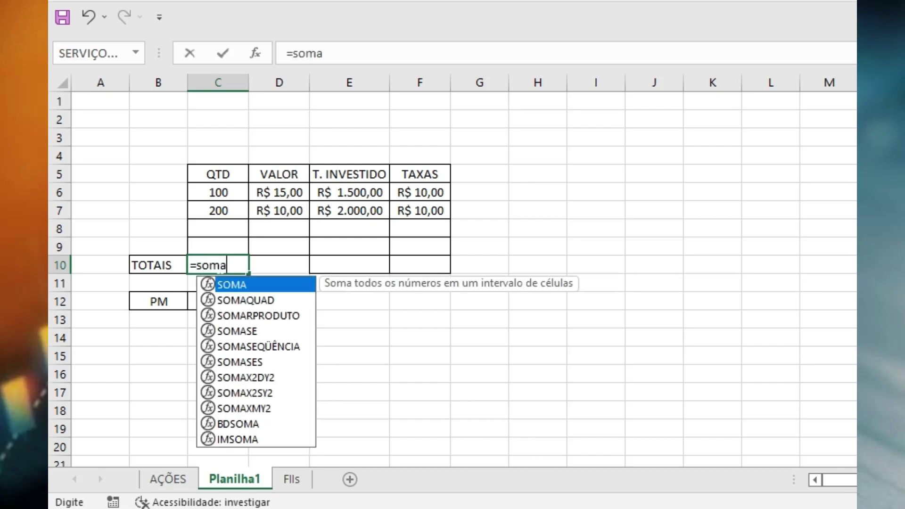
pyautogui.write('(')
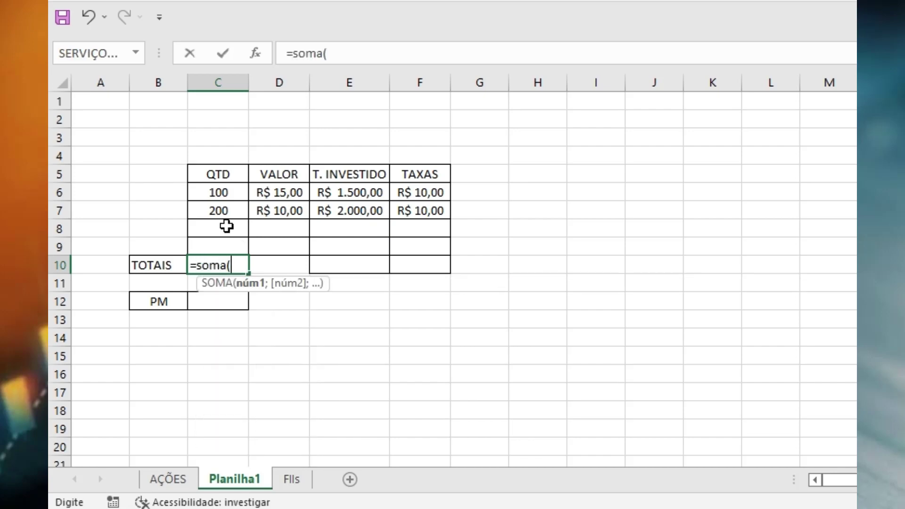
pyautogui.moveTo(211, 187); pyautogui.dragTo(237, 241)
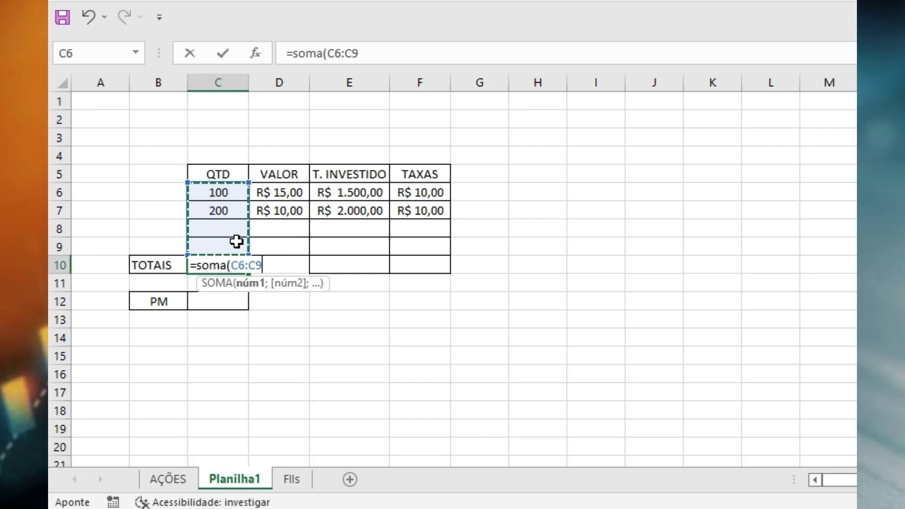
pyautogui.write(')')
pyautogui.press('Return')
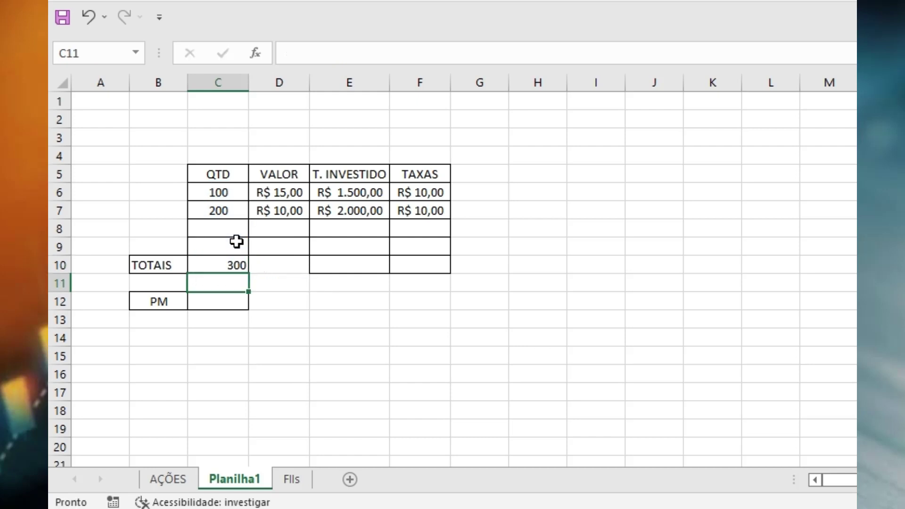
# Center the C10 total, fill its SOMA formula across to F10, and clear D10.
pyautogui.click(210, 263)
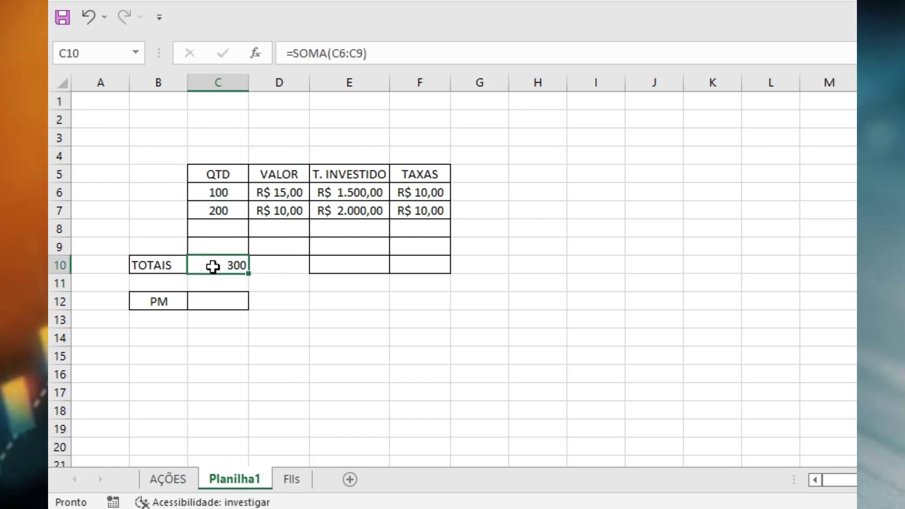
pyautogui.click(384, 33)
pyautogui.moveTo(248, 273); pyautogui.dragTo(433, 274)
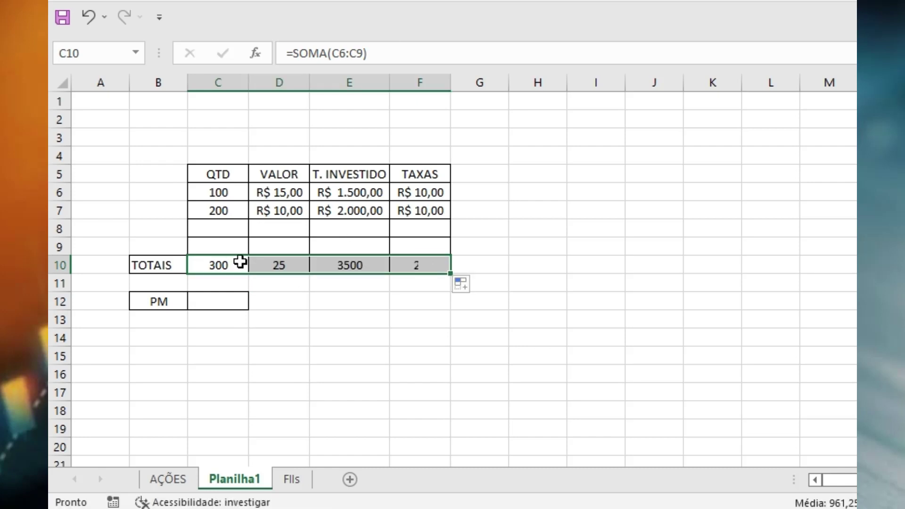
pyautogui.click(279, 270)
pyautogui.press('Delete')
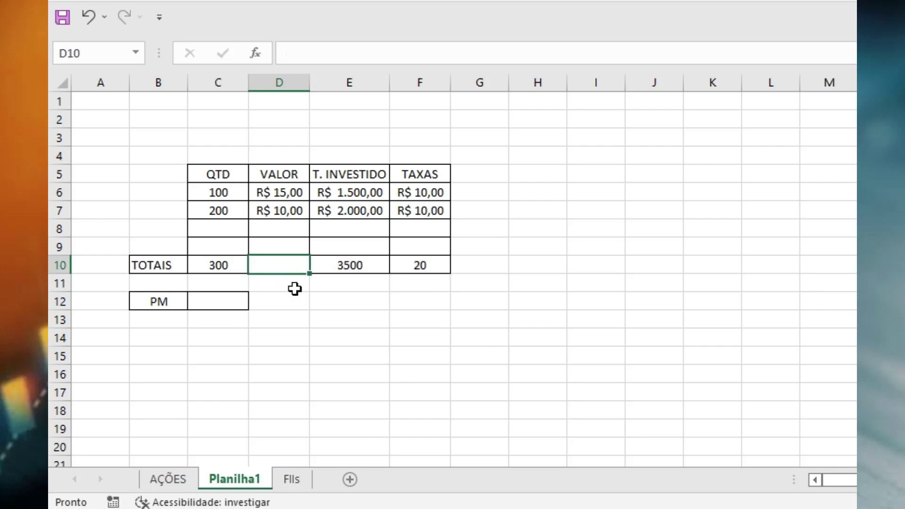
# Format E10:F10 as R$ currency and verify the C10, E10 and F10 total formulas.
pyautogui.click(354, 266)
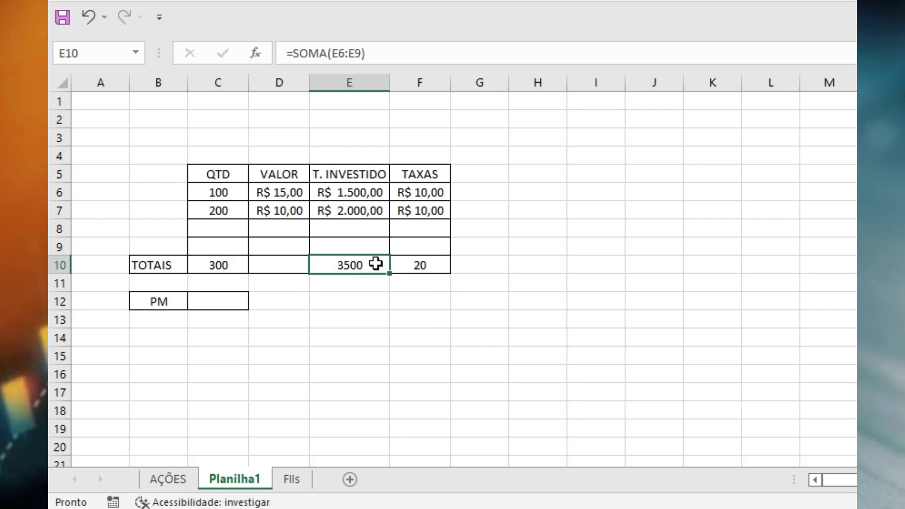
pyautogui.moveTo(355, 265); pyautogui.dragTo(418, 263)
pyautogui.hotkey('ctrl', 'shift', '4')
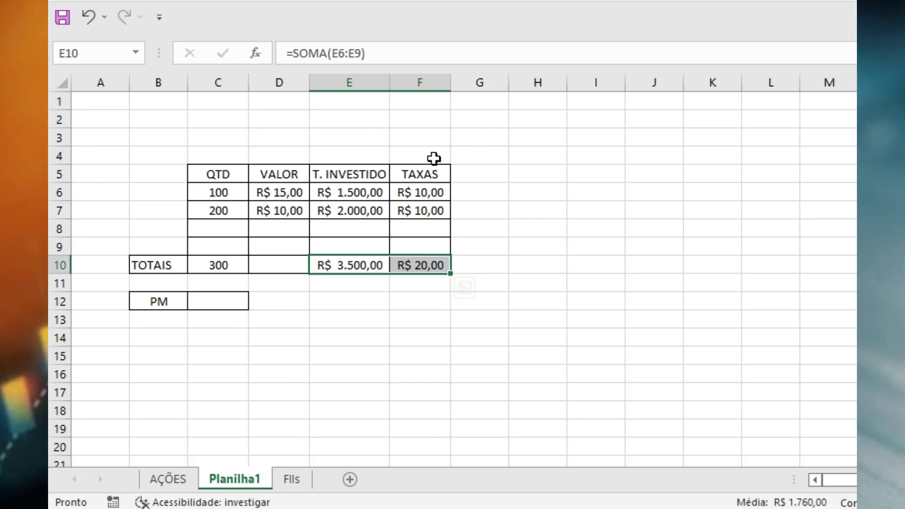
pyautogui.click(351, 298)
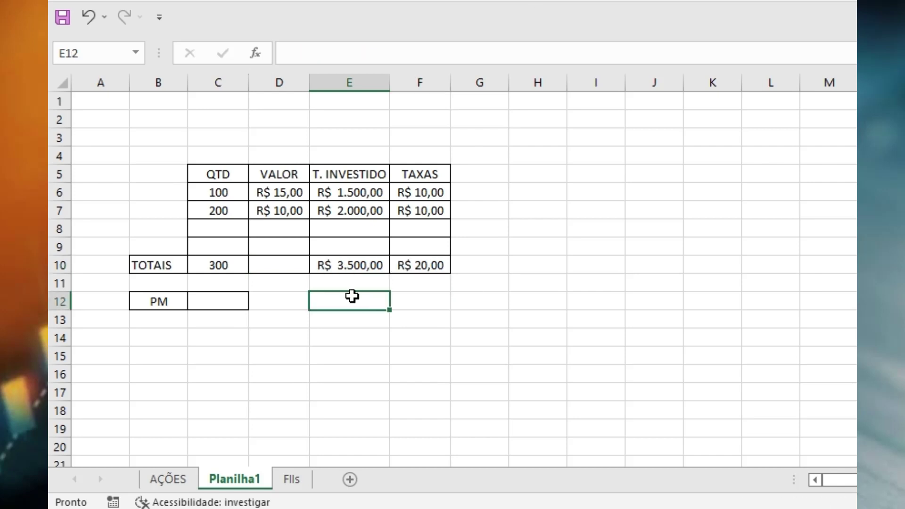
pyautogui.click(224, 273)
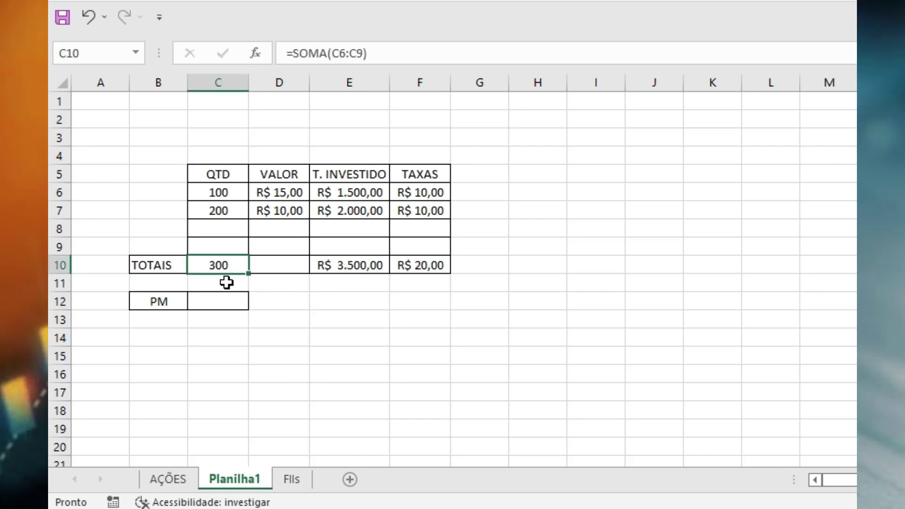
pyautogui.click(351, 268)
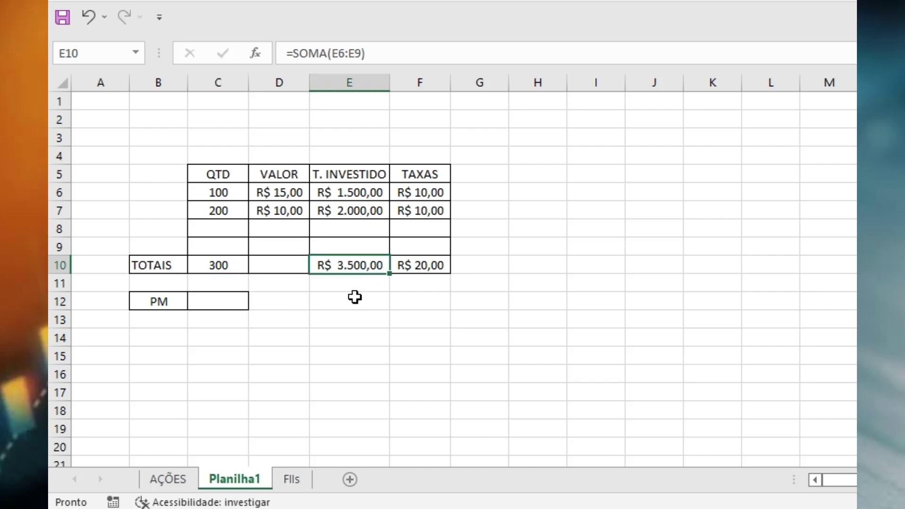
pyautogui.click(429, 268)
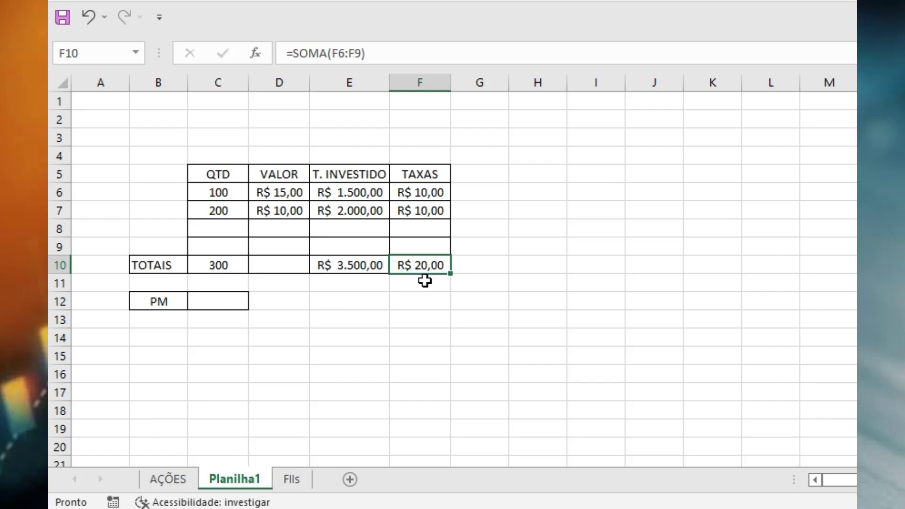
pyautogui.click(209, 305)
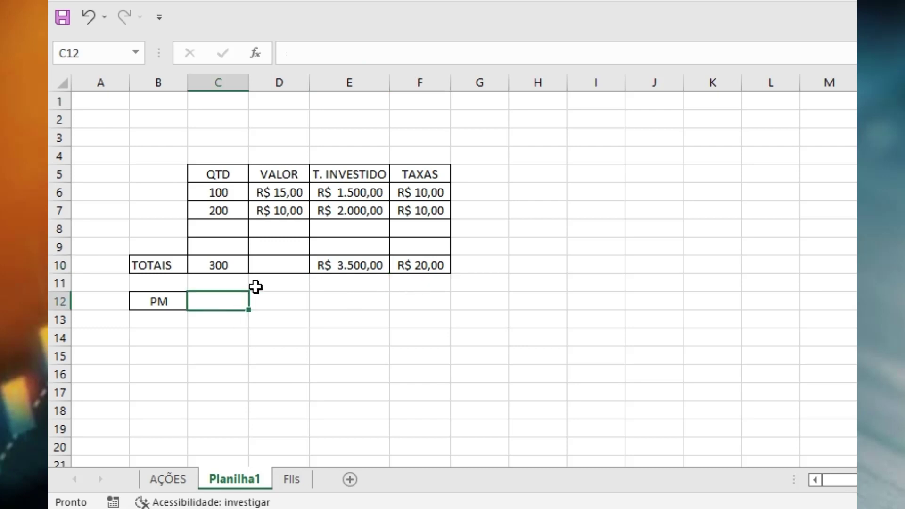
# Enter =(E10+F10)/C10 in C12 for an average price of R$ 11,73.
pyautogui.write('=')
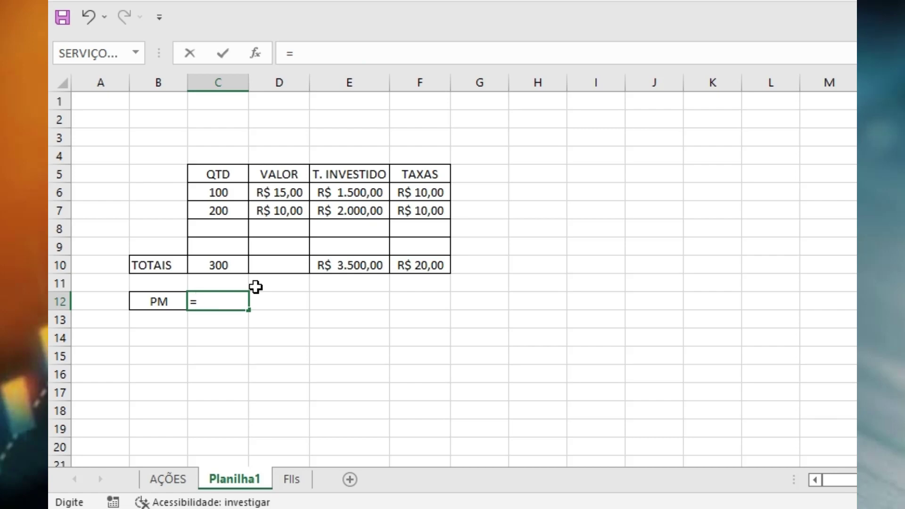
pyautogui.write('(')
pyautogui.click(349, 267)
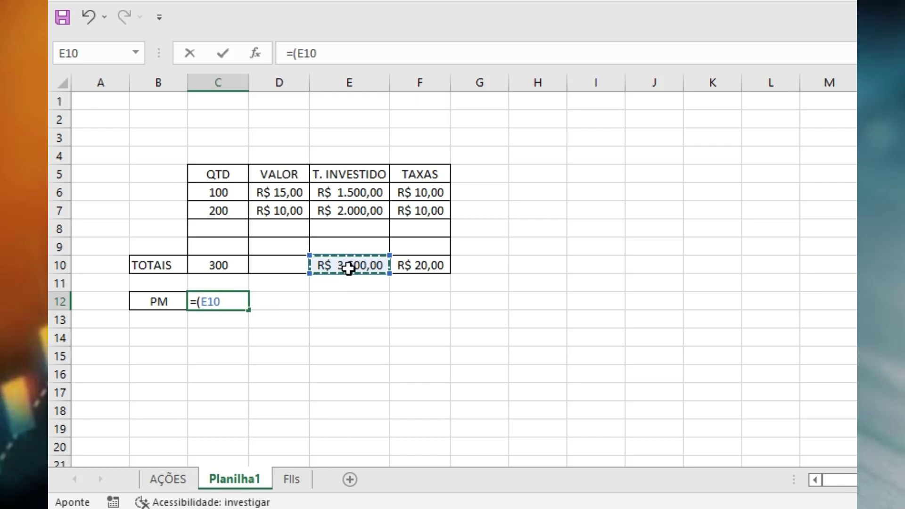
pyautogui.write('+')
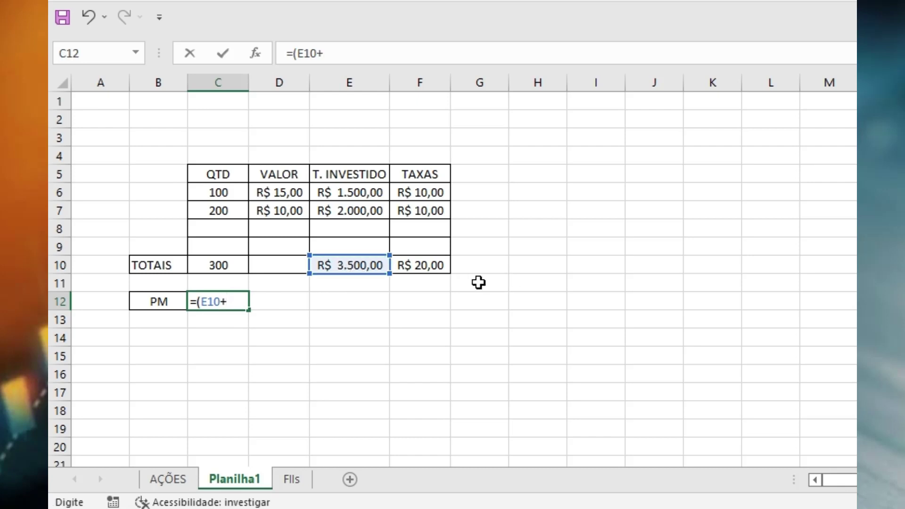
pyautogui.click(429, 262)
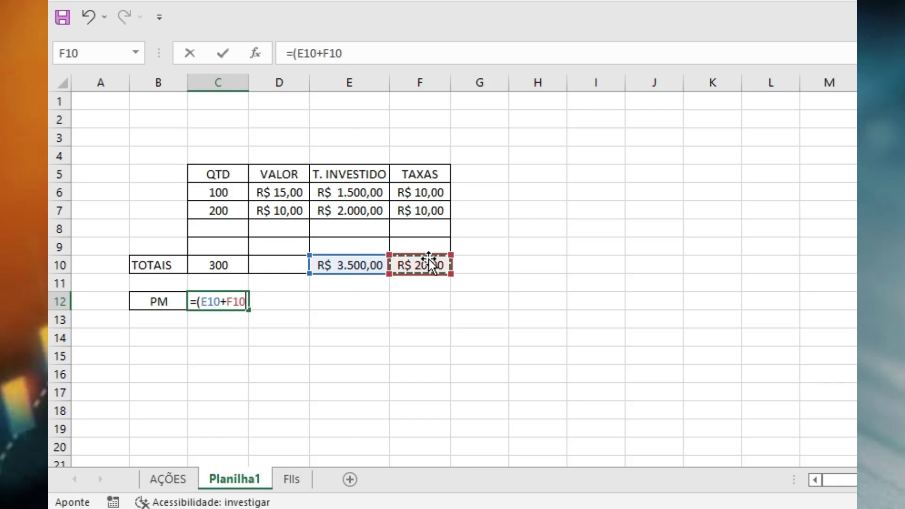
pyautogui.write(')')
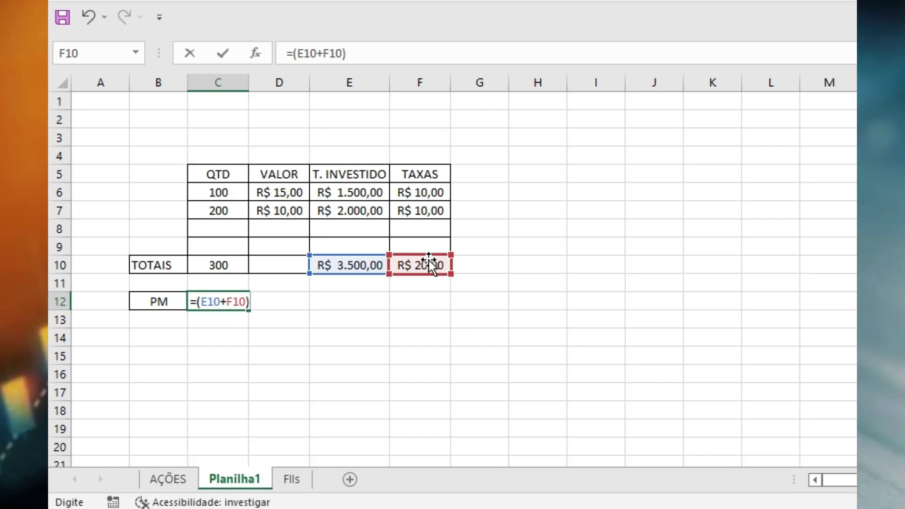
pyautogui.write('/')
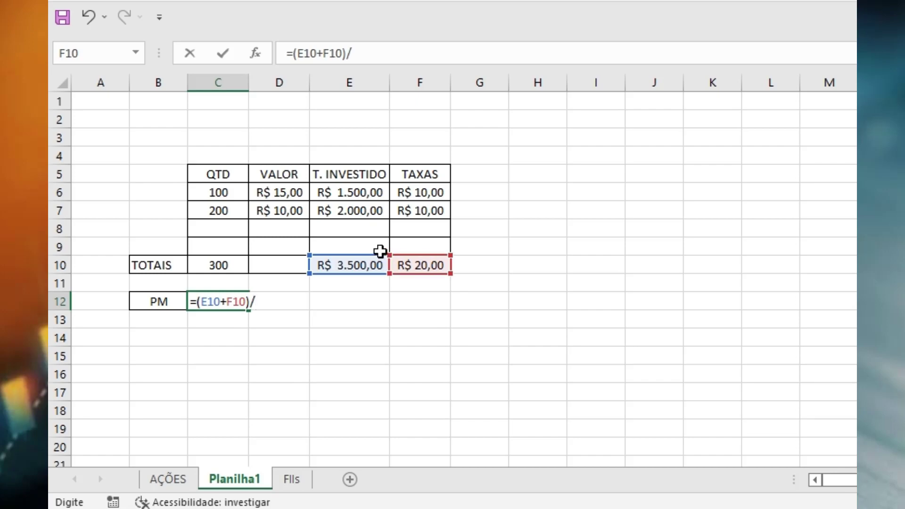
pyautogui.click(202, 271)
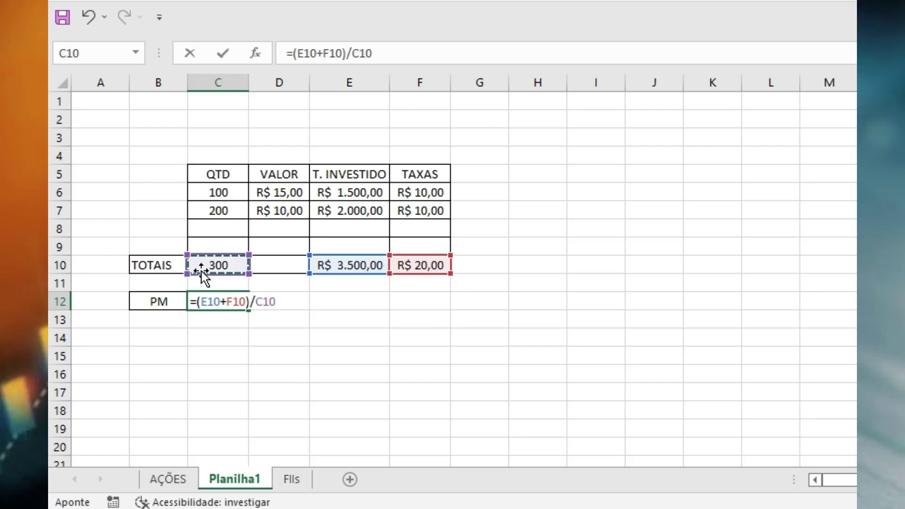
pyautogui.press('Return')
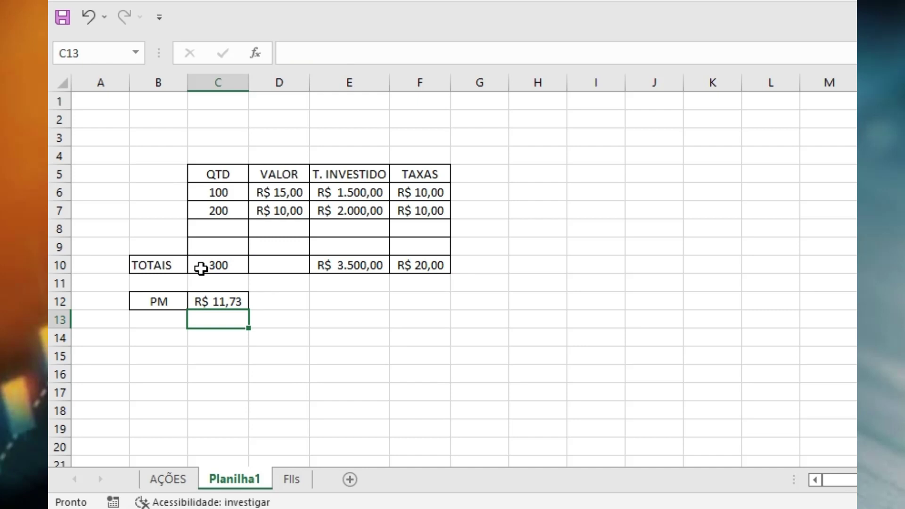
pyautogui.click(217, 301)
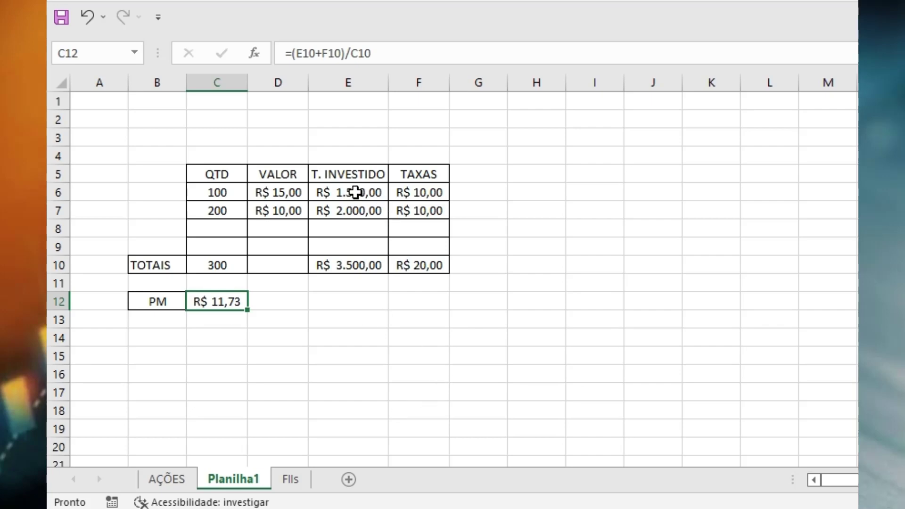
pyautogui.click(357, 266)
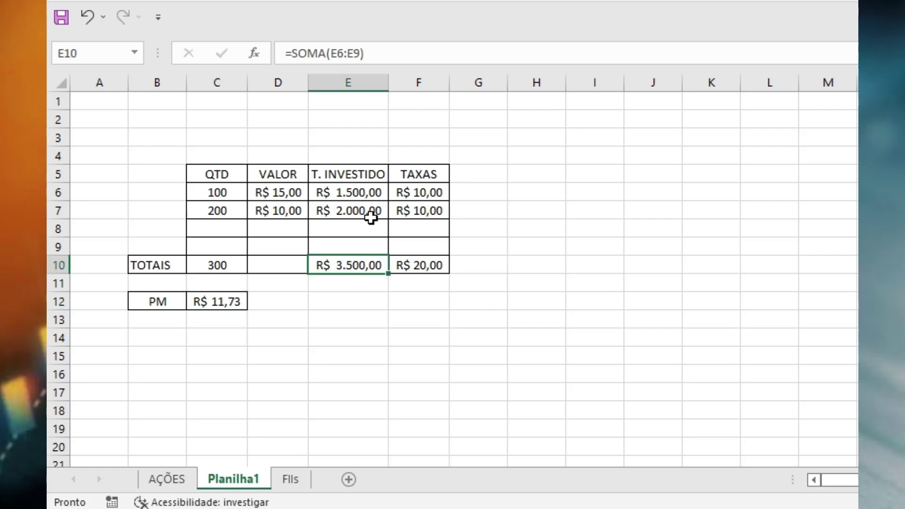
pyautogui.click(370, 189)
pyautogui.click(359, 214)
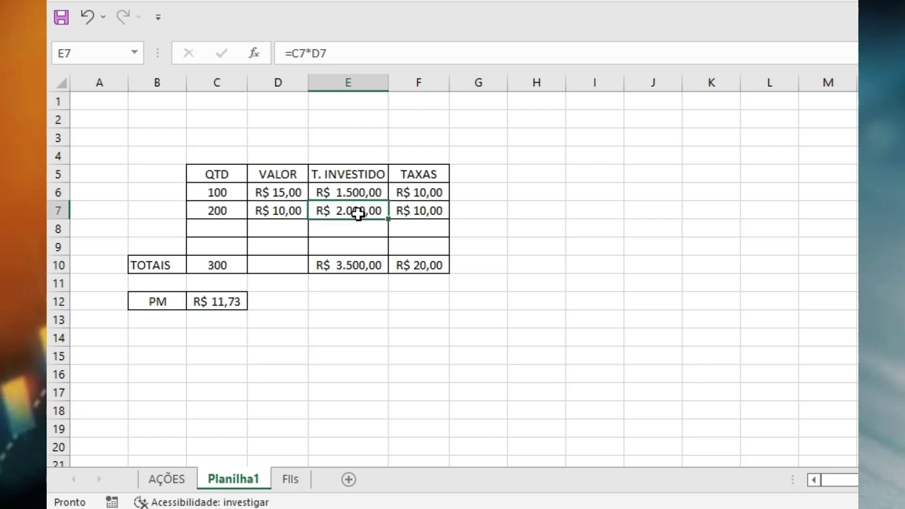
pyautogui.click(422, 191)
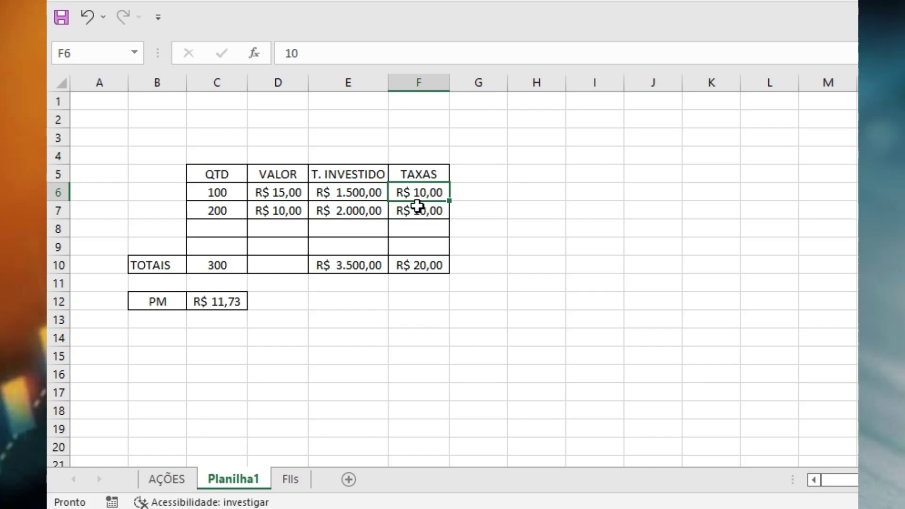
pyautogui.click(417, 212)
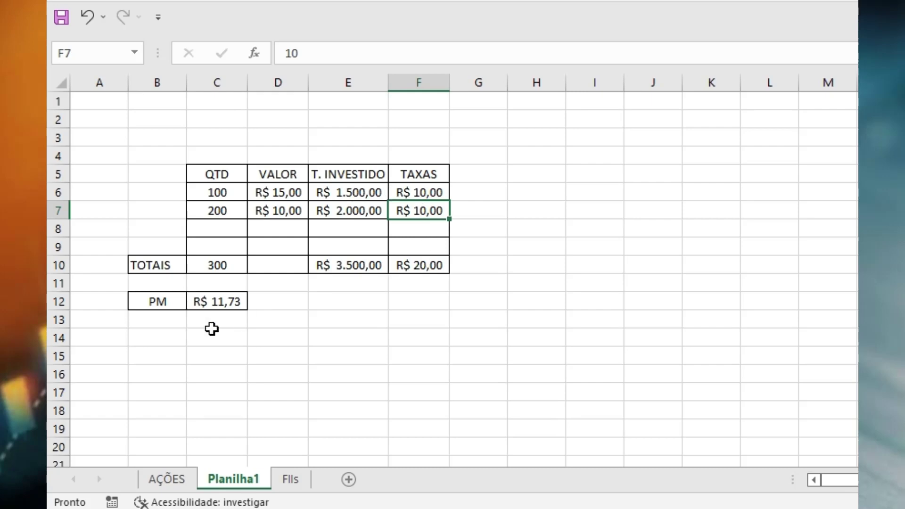
pyautogui.click(216, 264)
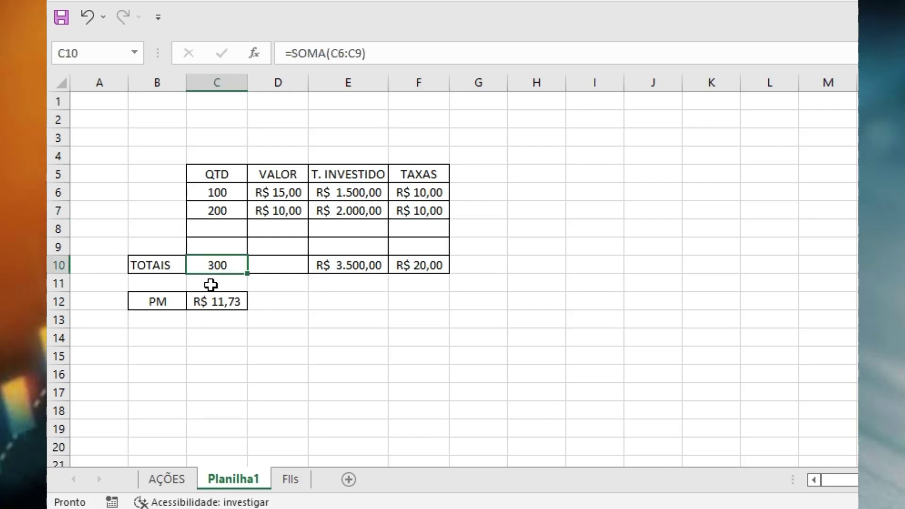
pyautogui.click(210, 301)
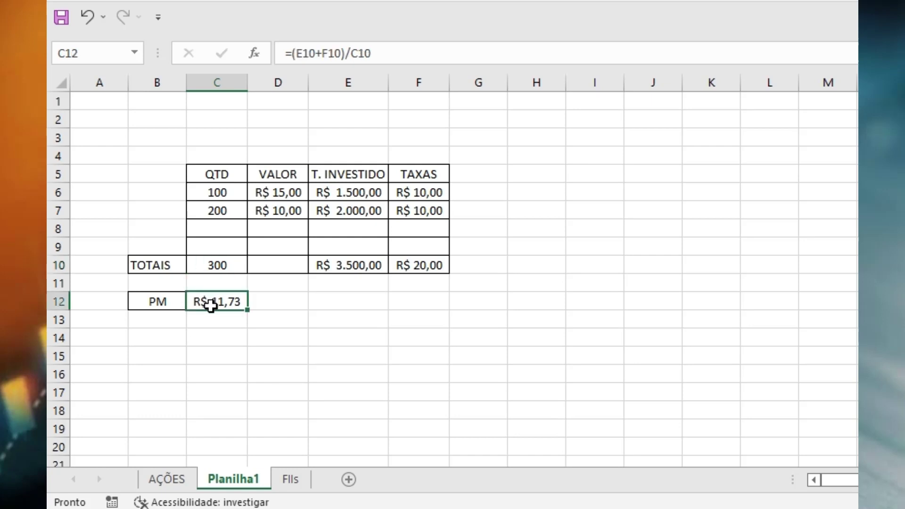